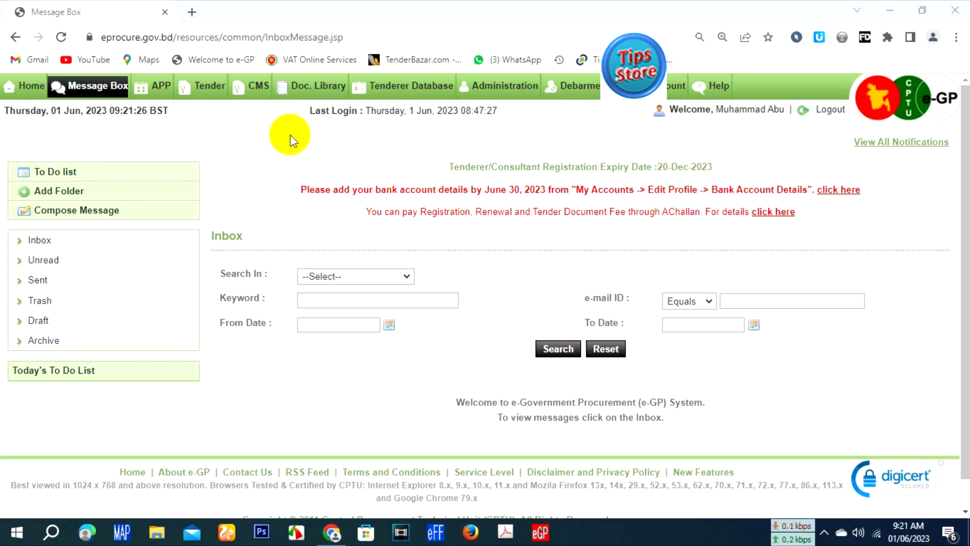
Step: Open the dashboard of tender 840303 from the live list in My Tenders/Proposals
{"action": "mouse_move", "coordinate": [207, 87]}
{"action": "left_click", "coordinate": [202, 124]}
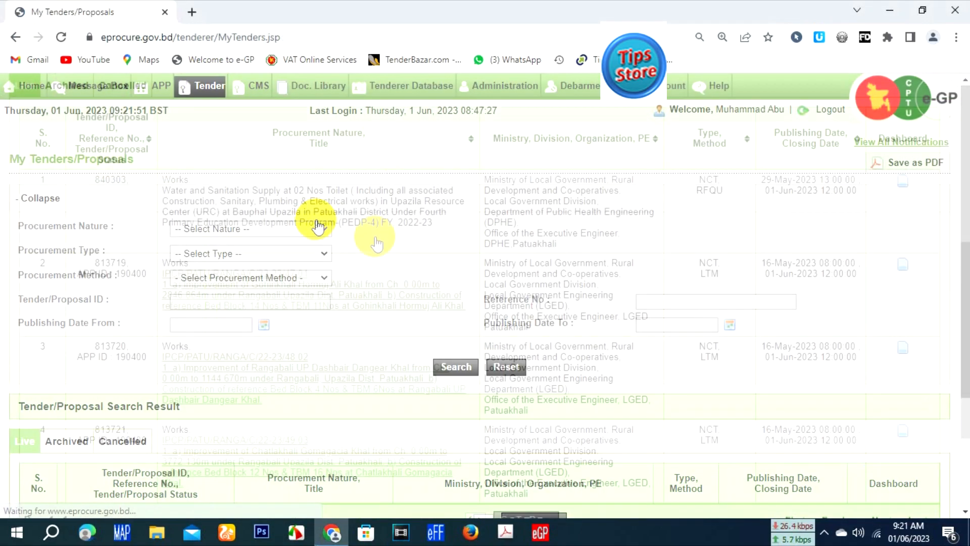
{"action": "scroll", "coordinate": [376, 243], "scroll_direction": "down", "scroll_amount": 6}
{"action": "scroll", "coordinate": [347, 254], "scroll_direction": "up", "scroll_amount": 3}
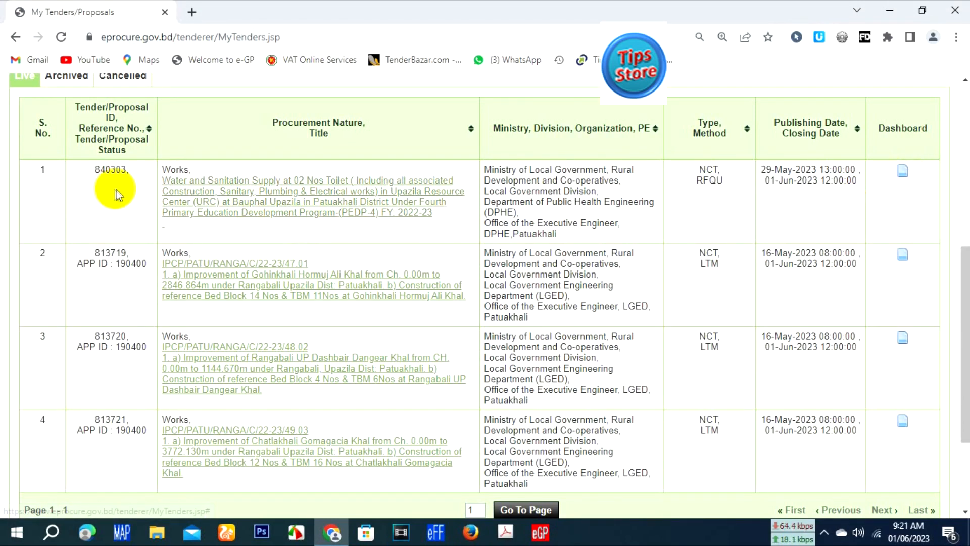
{"action": "left_click", "coordinate": [903, 172]}
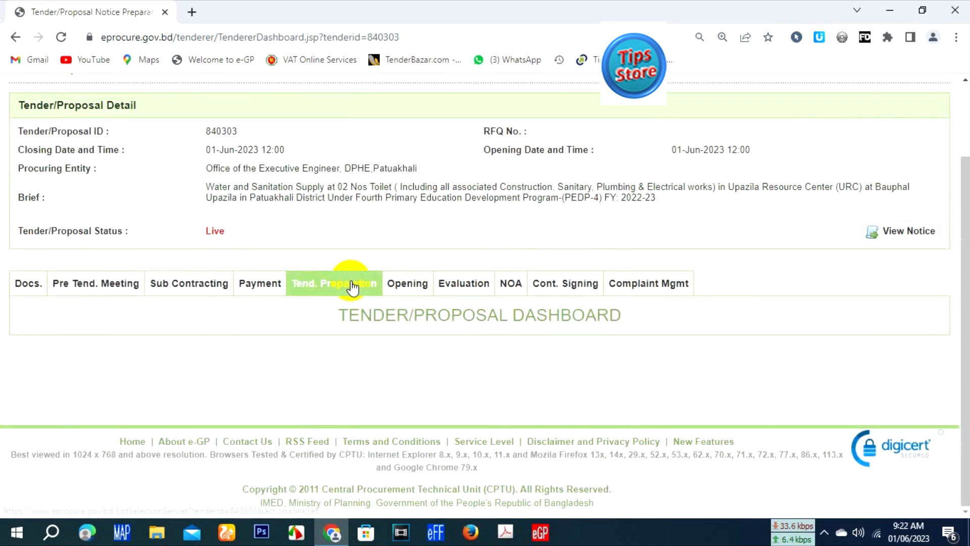
Step: Start a substitution/modification from the tender's submission receipt and enter "Document Missing" as the reason
{"action": "left_click", "coordinate": [352, 286]}
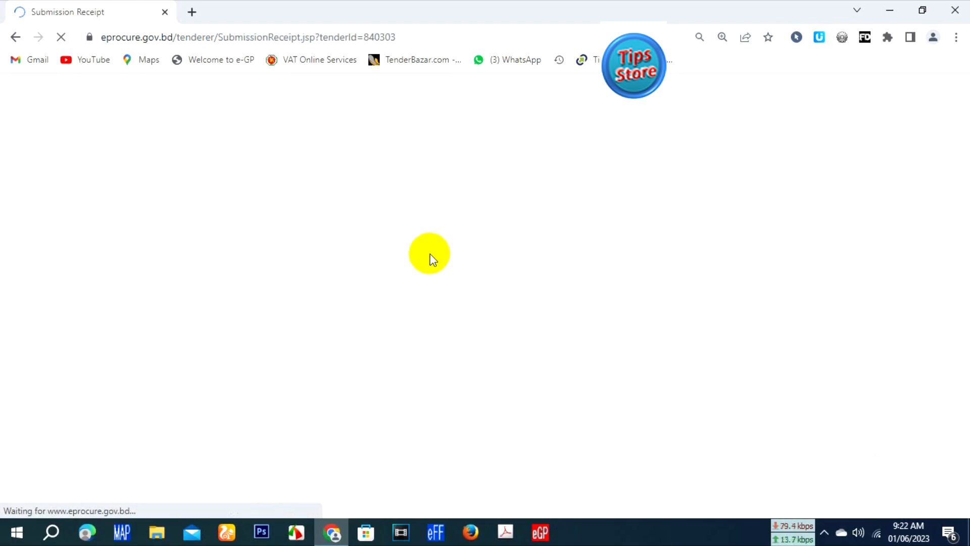
{"action": "scroll", "coordinate": [480, 295], "scroll_direction": "down", "scroll_amount": 10}
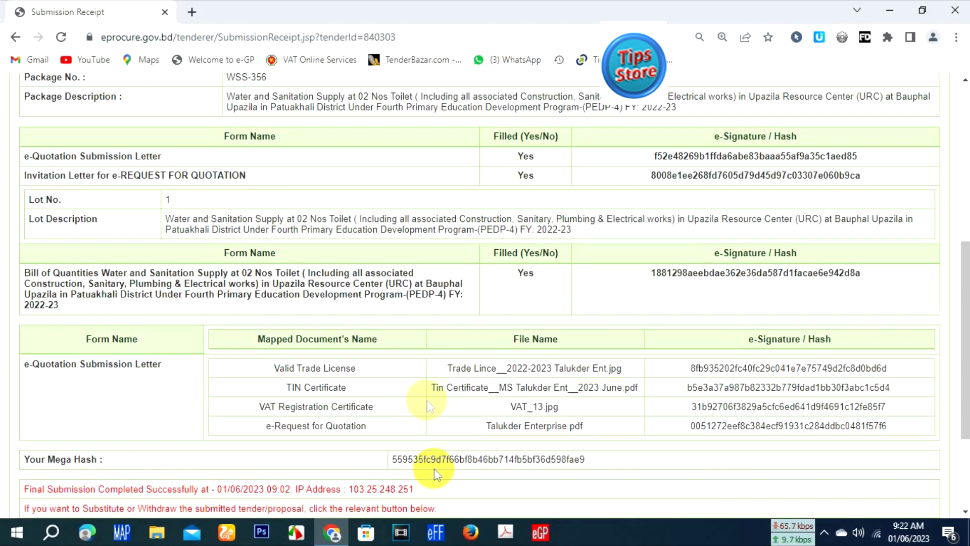
{"action": "scroll", "coordinate": [485, 402], "scroll_direction": "down", "scroll_amount": 3}
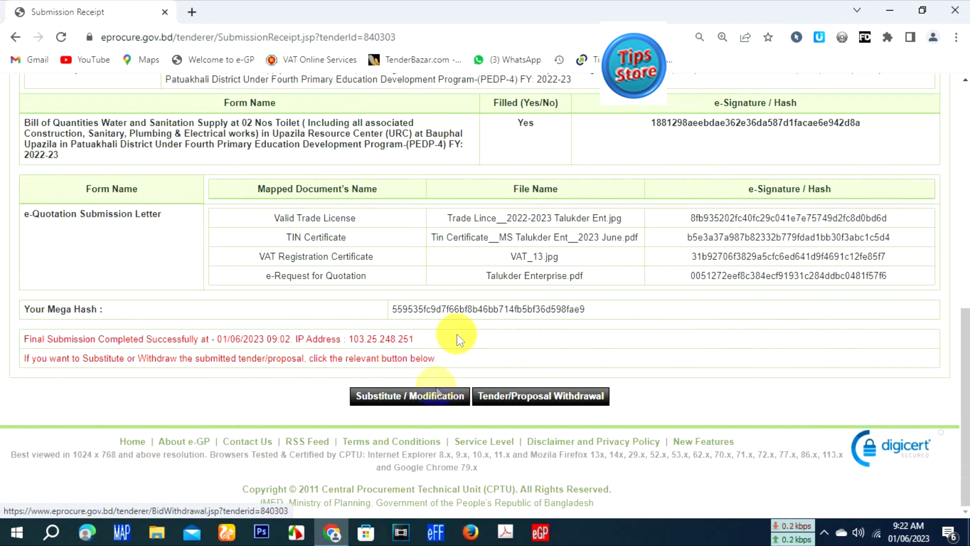
{"action": "left_click", "coordinate": [445, 395]}
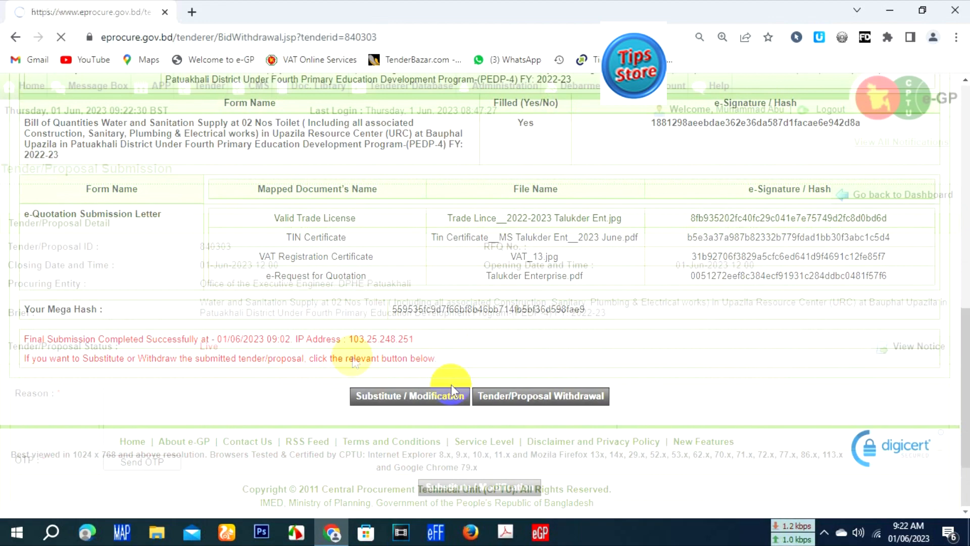
{"action": "scroll", "coordinate": [226, 353], "scroll_direction": "down", "scroll_amount": 1}
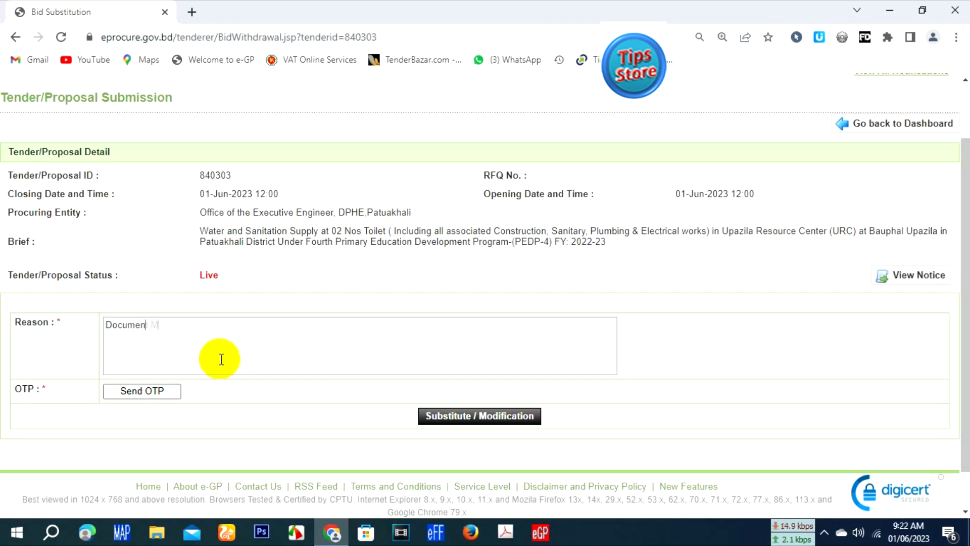
{"action": "type", "text": "g"}
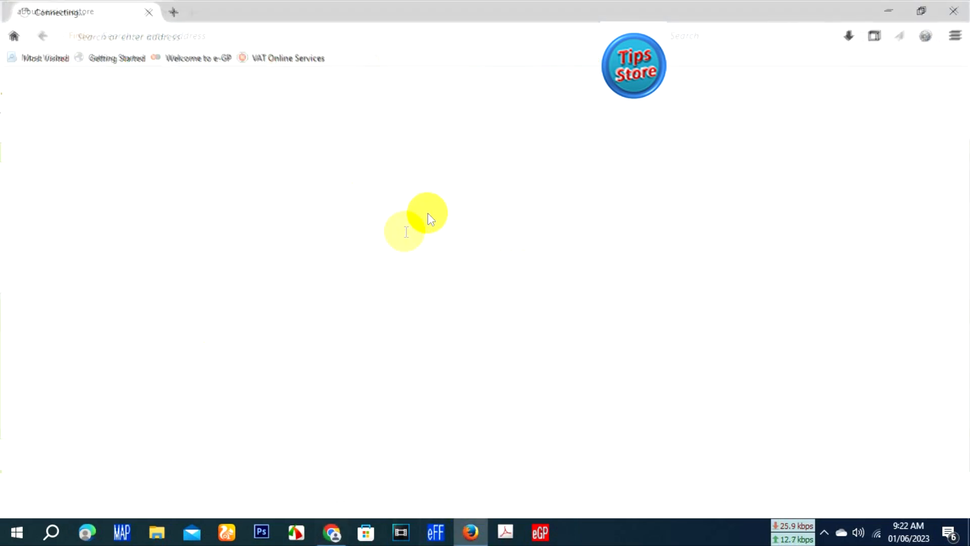
Step: Switch to Firefox and open the company's Gmail inbox in a new tab
{"action": "left_click", "coordinate": [381, 458]}
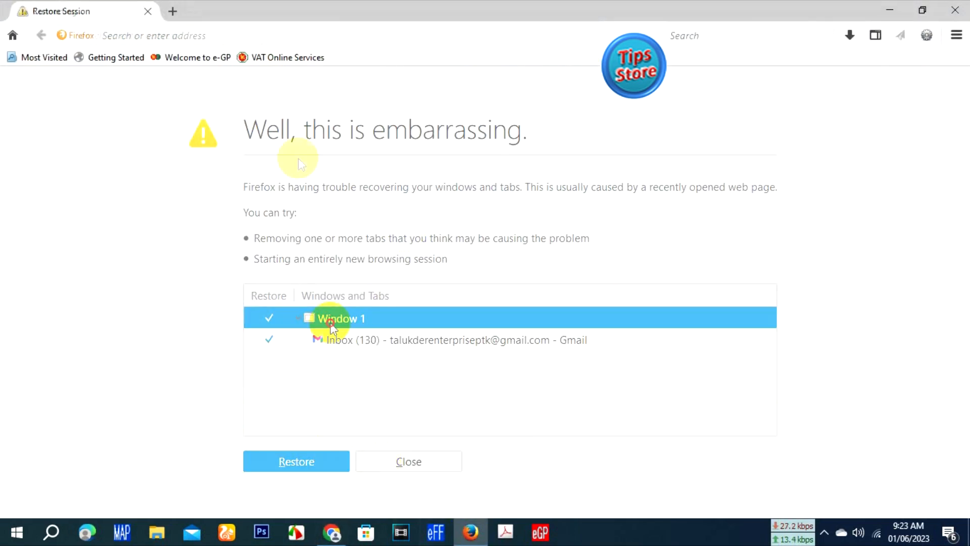
{"action": "left_click", "coordinate": [173, 11]}
{"action": "type", "text": "google.com/"}
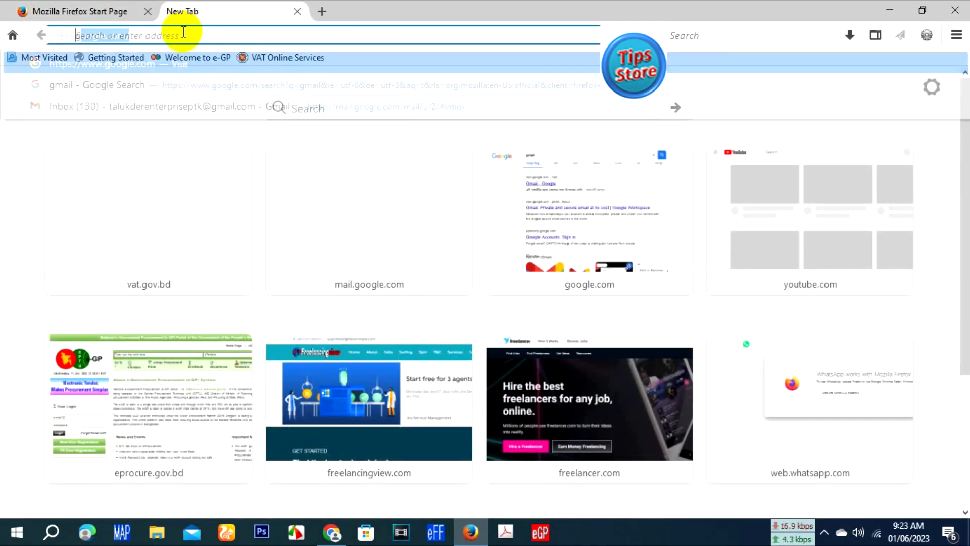
{"action": "left_click", "coordinate": [186, 106]}
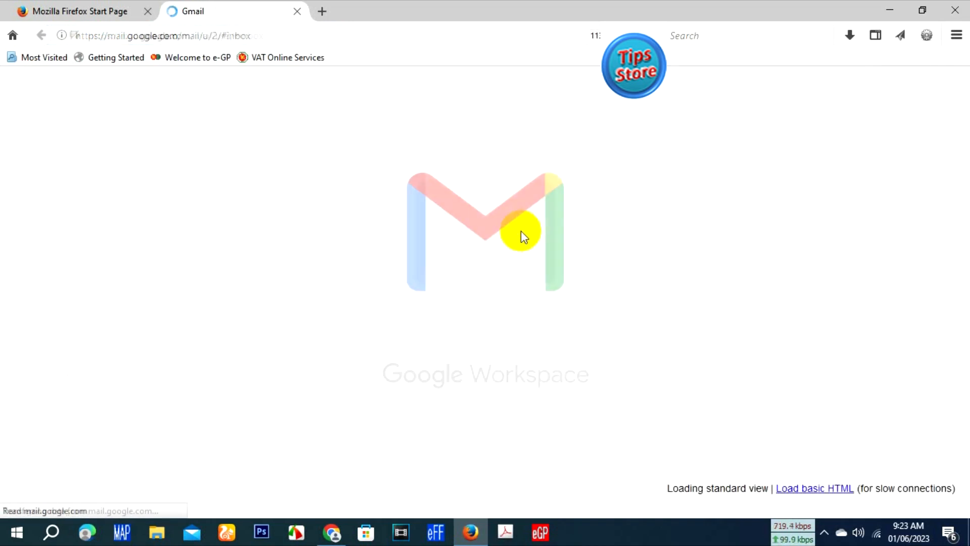
{"action": "left_click", "coordinate": [520, 231]}
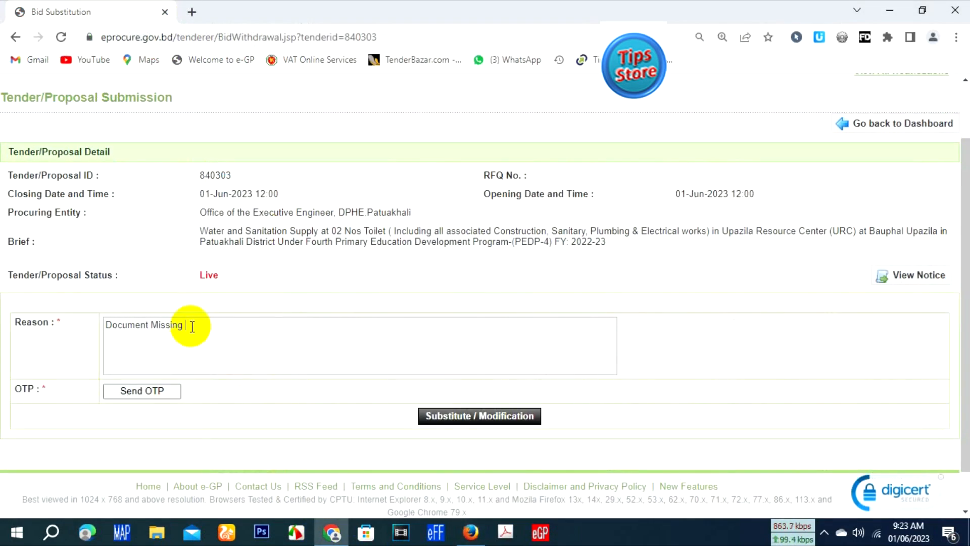
Step: Request the OTP for the tender modification back in Chrome, confirming delivery by email
{"action": "left_click", "coordinate": [138, 390]}
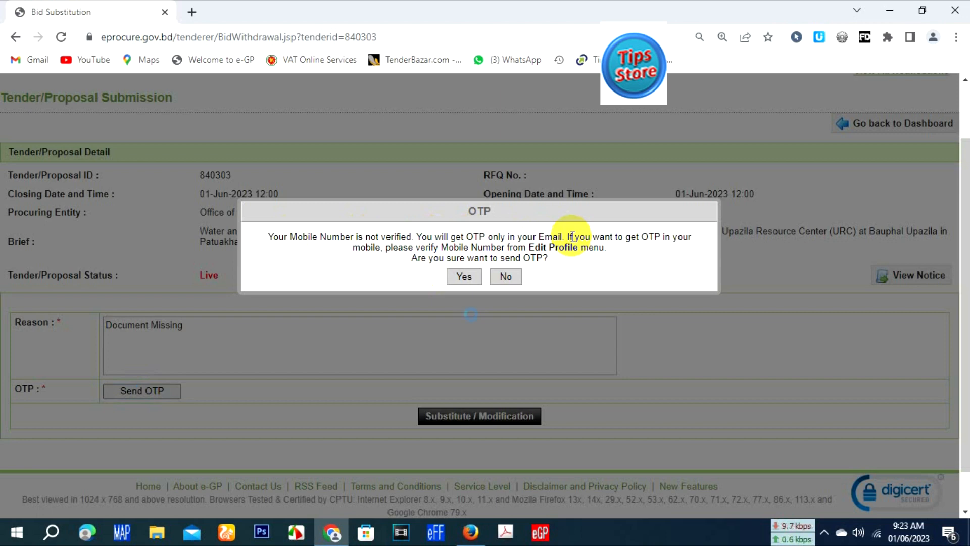
{"action": "left_click", "coordinate": [464, 276]}
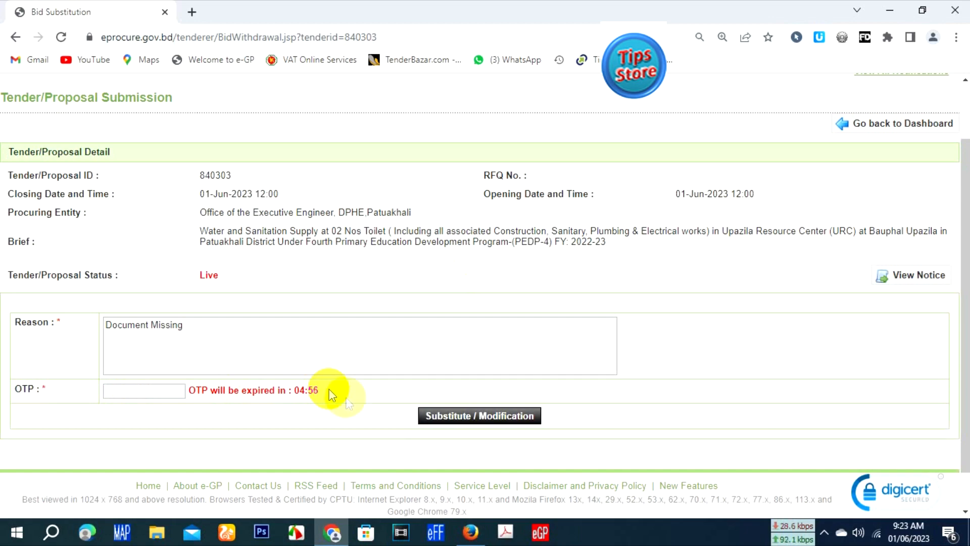
Step: Switch to Gmail in Firefox and open the One Time Password (OTP) email from e-GP System in All Mail
{"action": "left_click", "coordinate": [471, 532]}
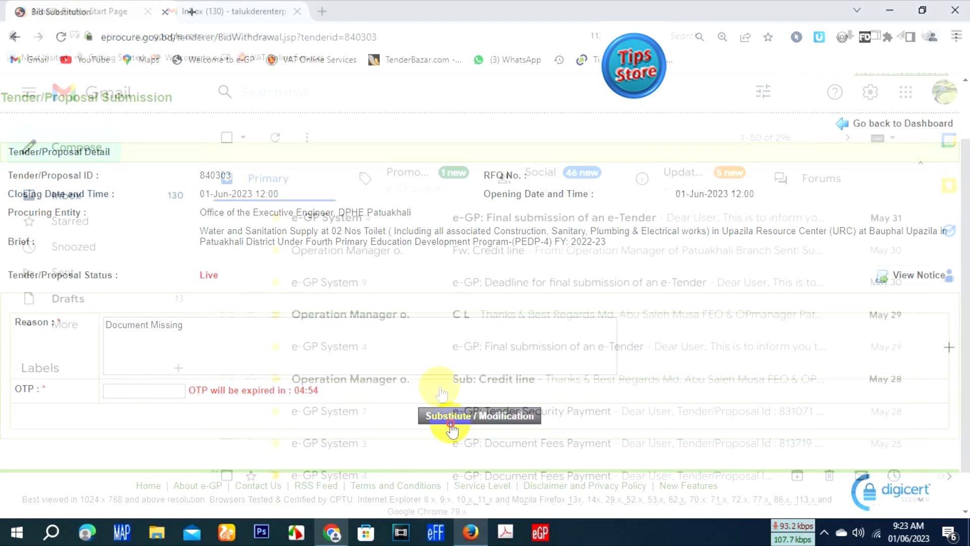
{"action": "left_click", "coordinate": [420, 377]}
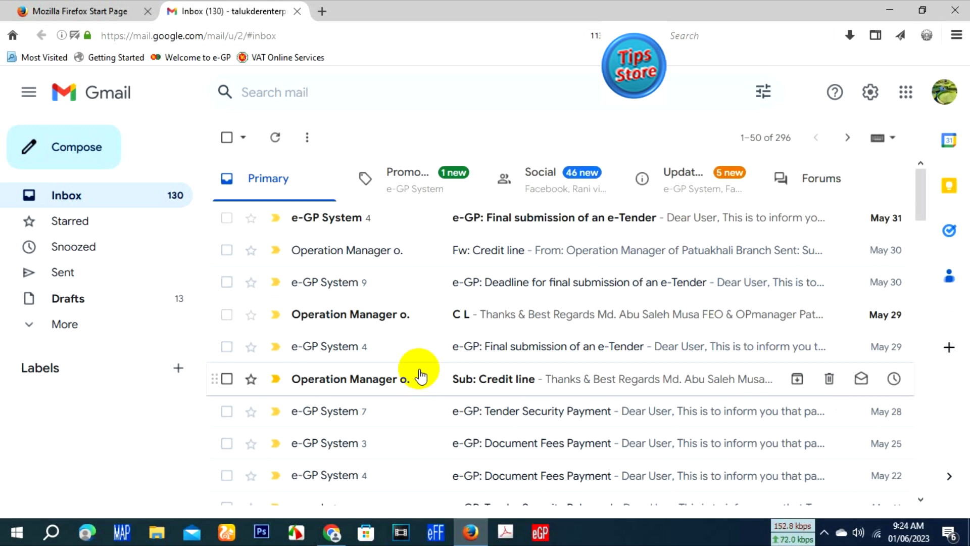
{"action": "left_click", "coordinate": [30, 336]}
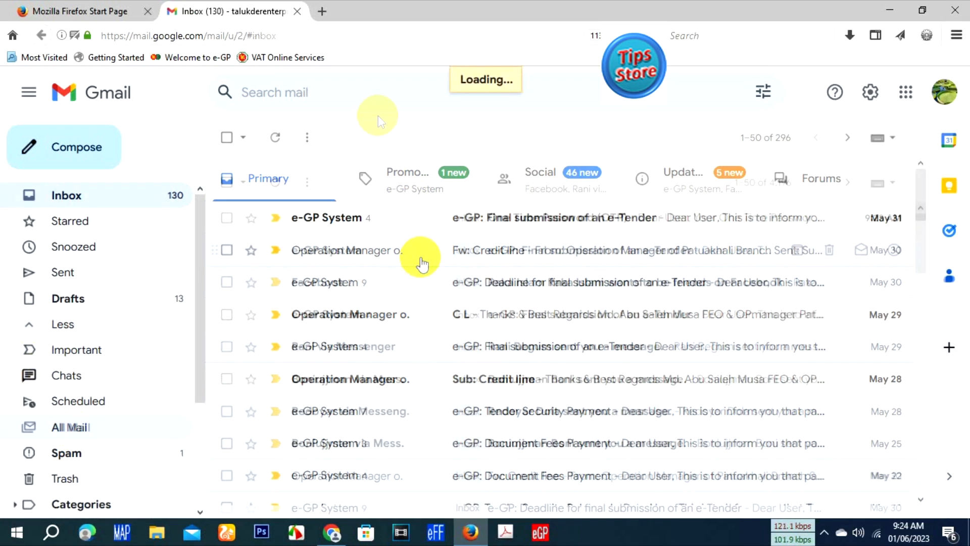
{"action": "left_click", "coordinate": [361, 87]}
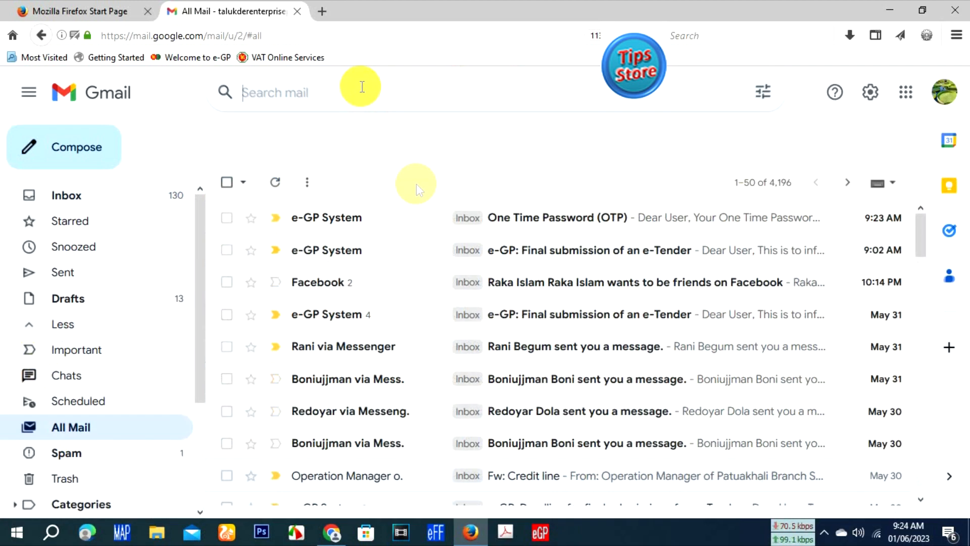
{"action": "left_click", "coordinate": [387, 90]}
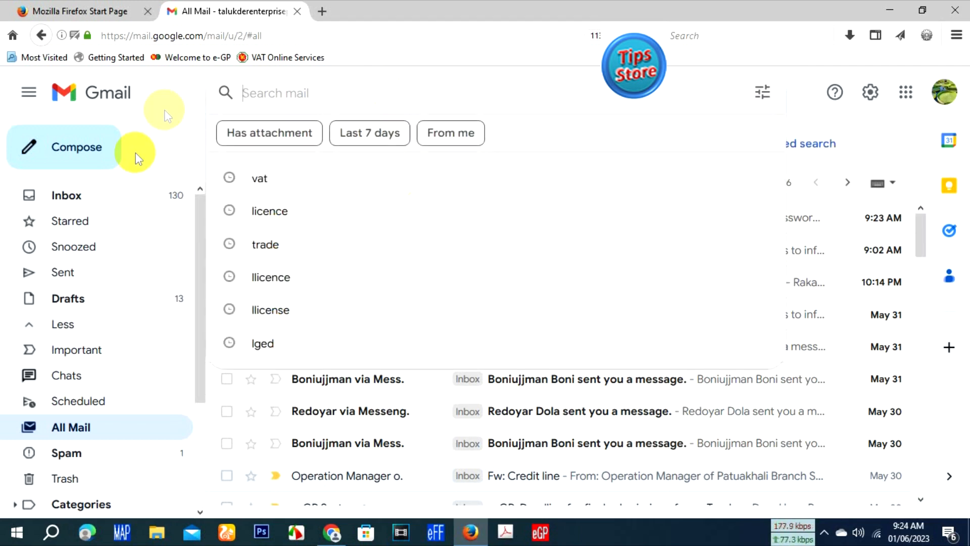
{"action": "left_click", "coordinate": [414, 134]}
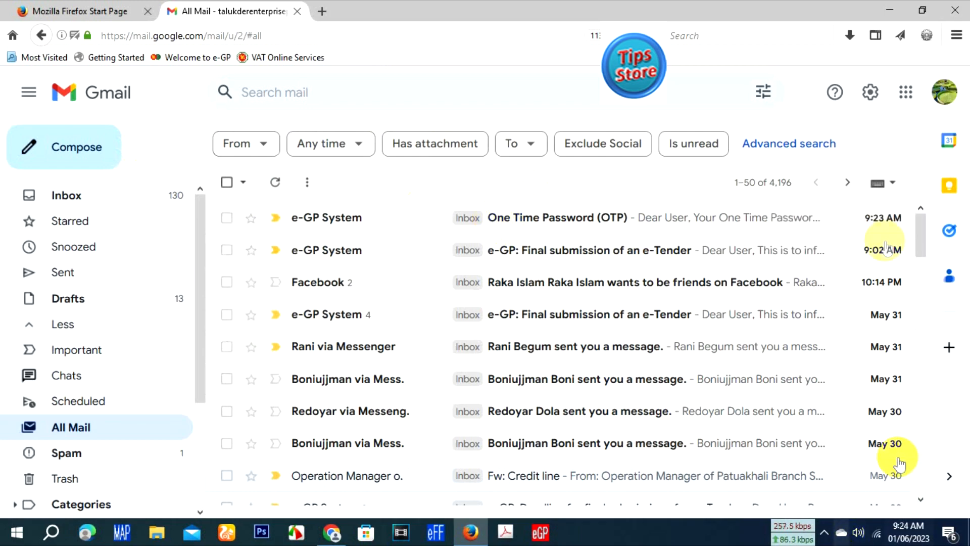
{"action": "left_click", "coordinate": [581, 217]}
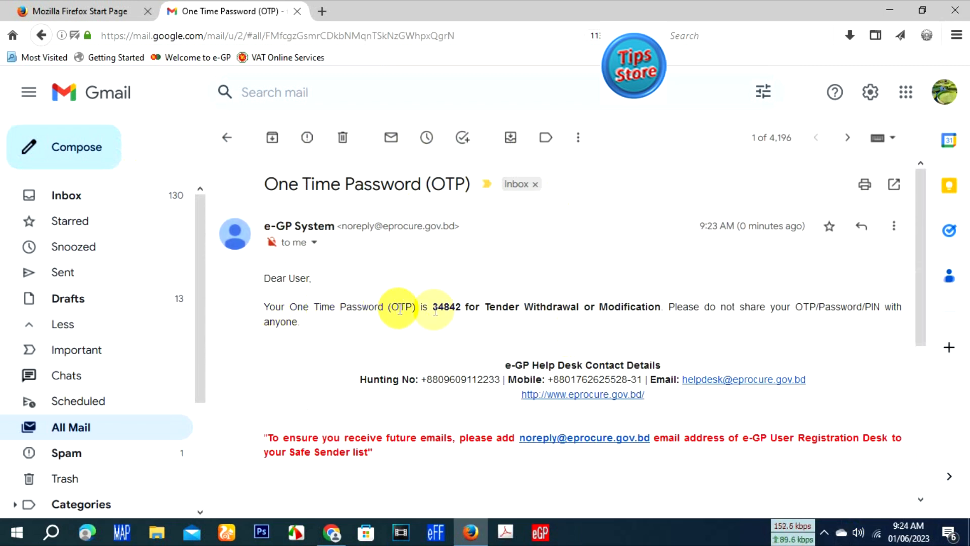
Step: Copy the one-time password from the email into the OTP field in Chrome and submit the substitution/modification request
{"action": "left_click_drag", "start_coordinate": [433, 307], "coordinate": [460, 306]}
{"action": "key", "text": "ctrl+c"}
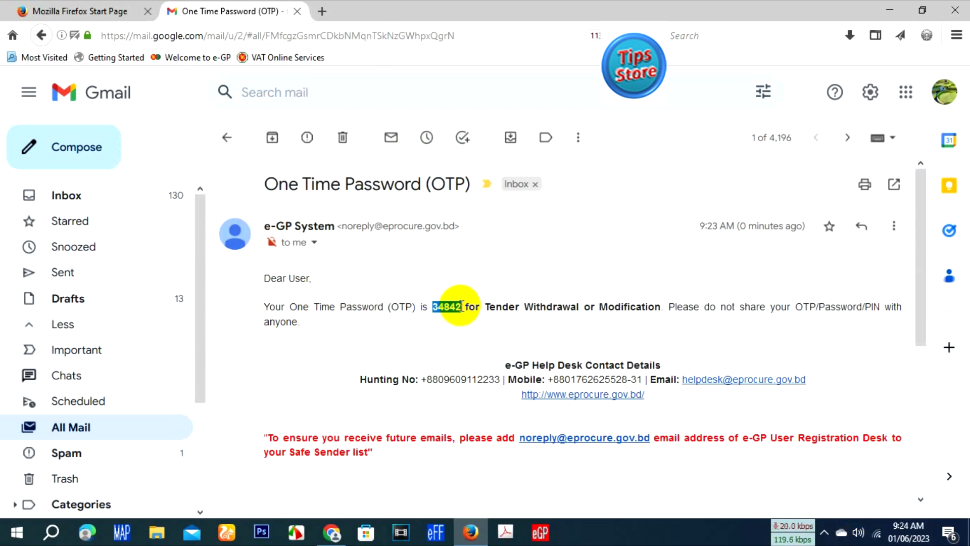
{"action": "left_click", "coordinate": [343, 520]}
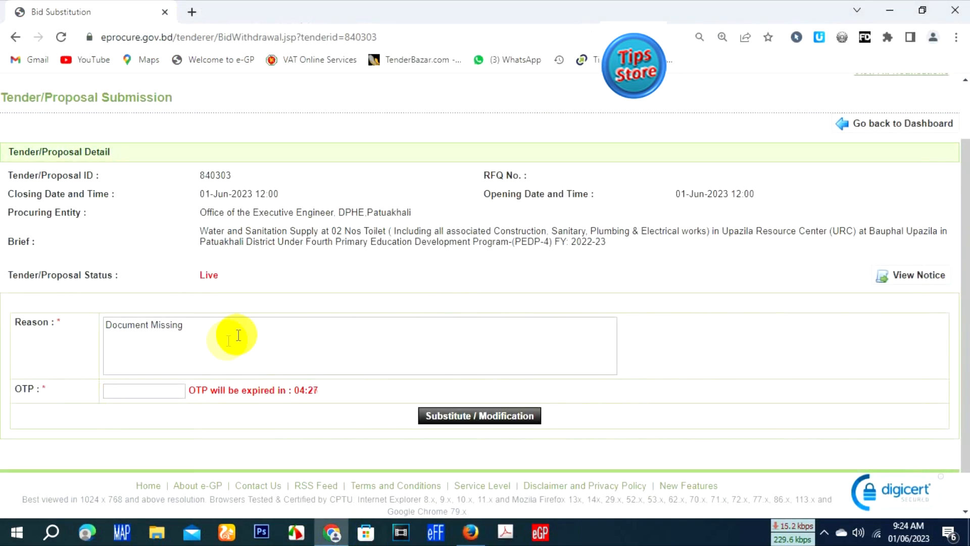
{"action": "left_click", "coordinate": [133, 390]}
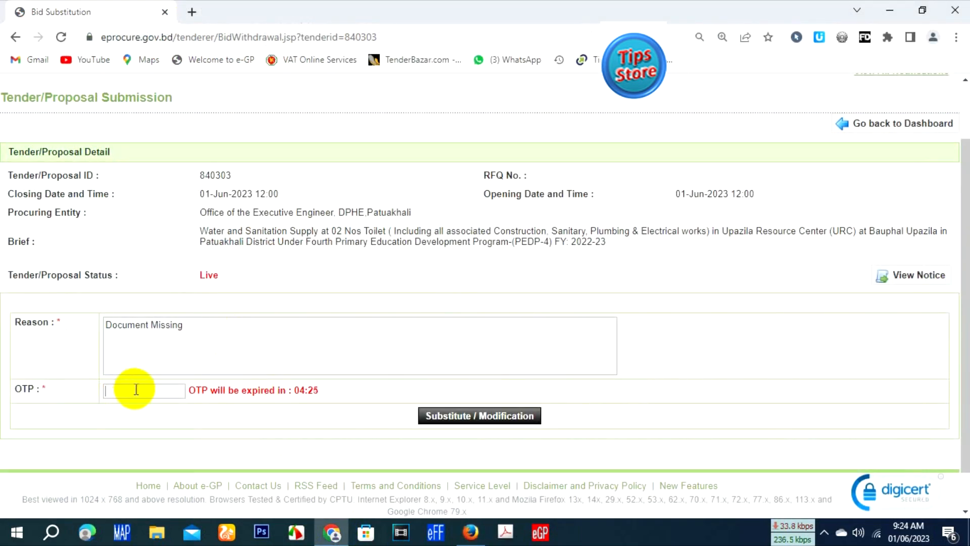
{"action": "key", "text": "ctrl+v"}
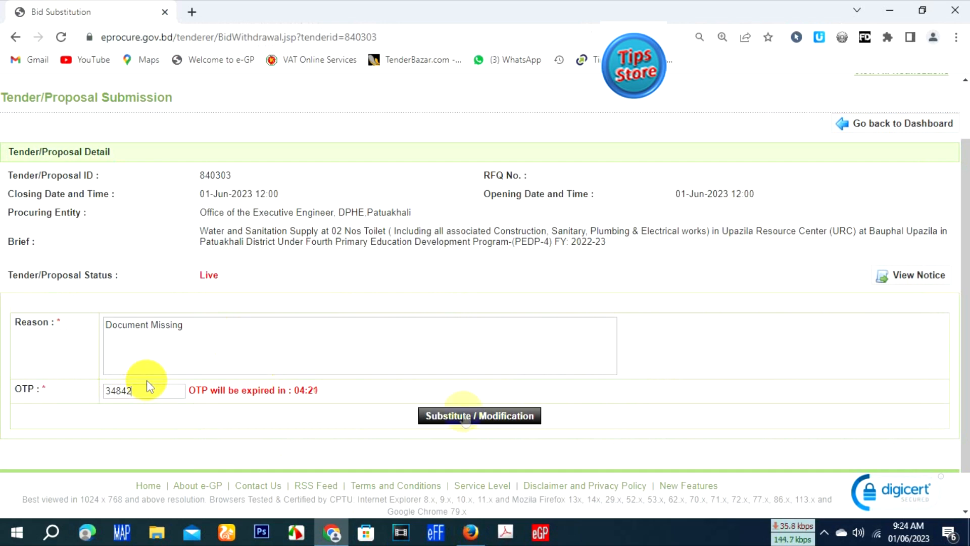
{"action": "left_click", "coordinate": [503, 419]}
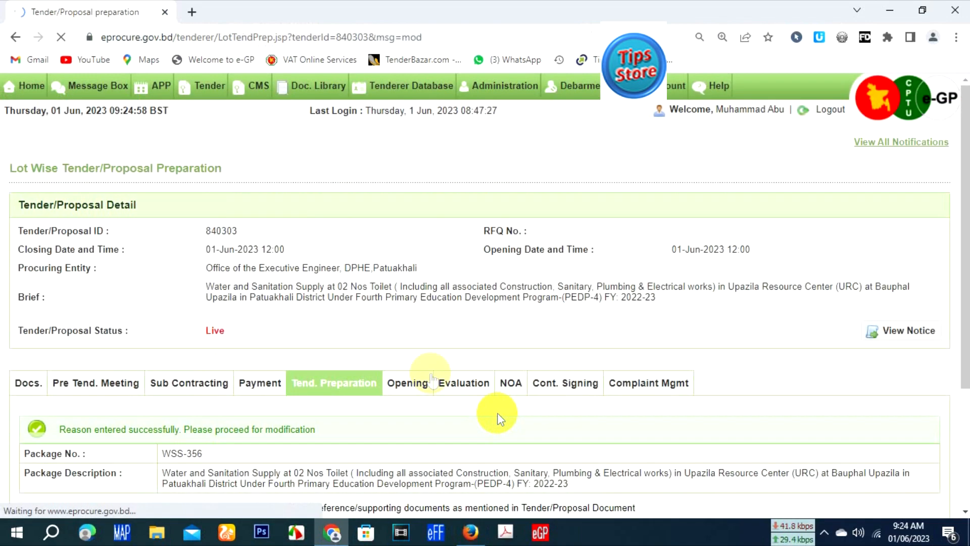
Step: Remove Talukder Enterprise.pdf from the files mapped to the e-Quotation Submission Letter
{"action": "scroll", "coordinate": [677, 411], "scroll_direction": "down", "scroll_amount": 10}
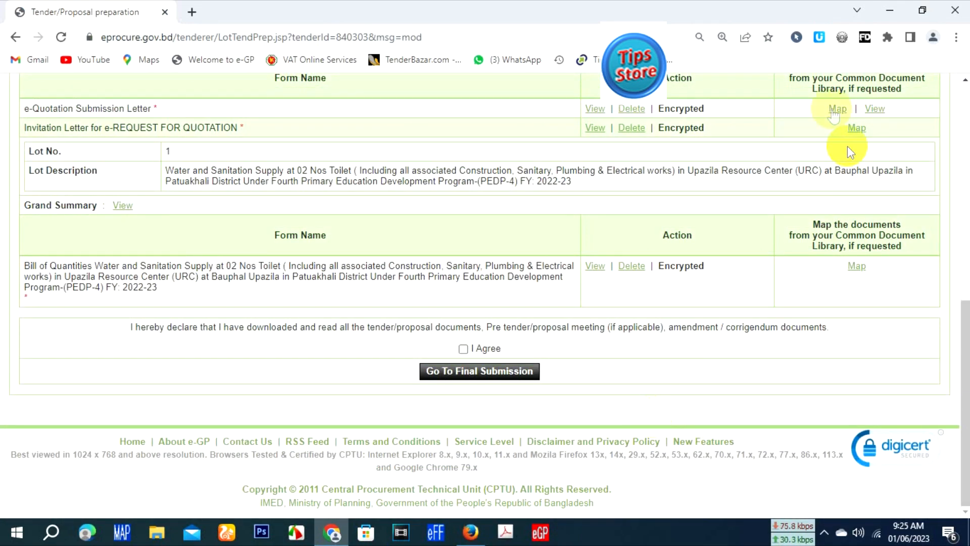
{"action": "left_click", "coordinate": [834, 108]}
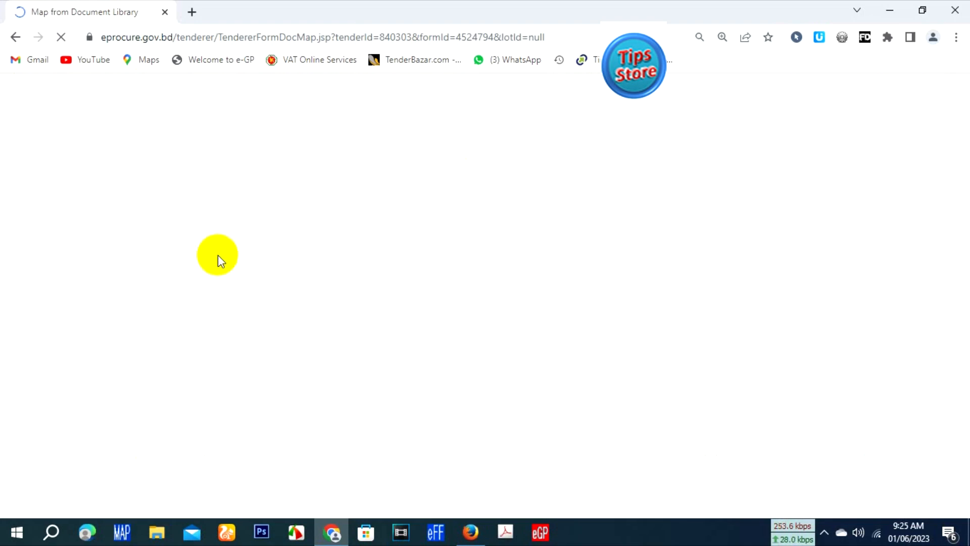
{"action": "scroll", "coordinate": [161, 252], "scroll_direction": "down", "scroll_amount": 8}
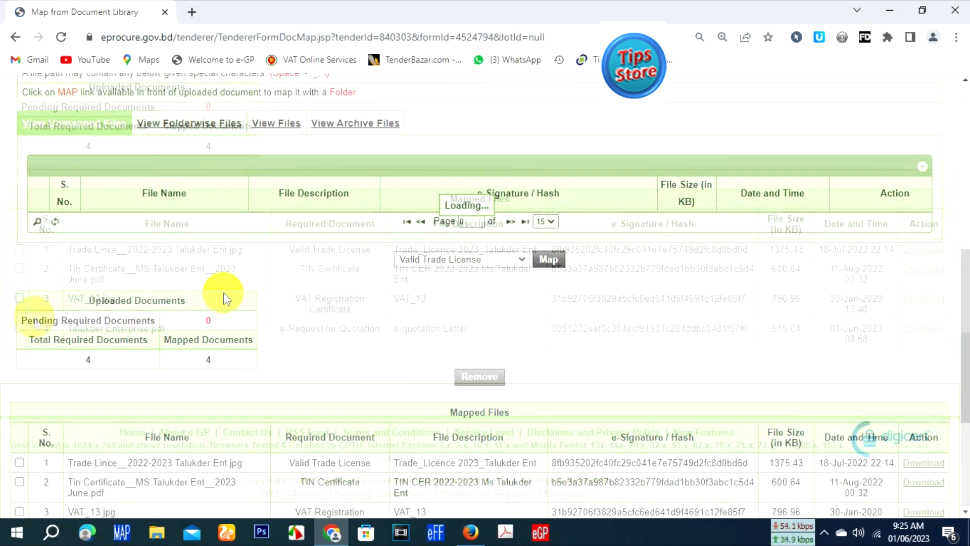
{"action": "left_click", "coordinate": [19, 328]}
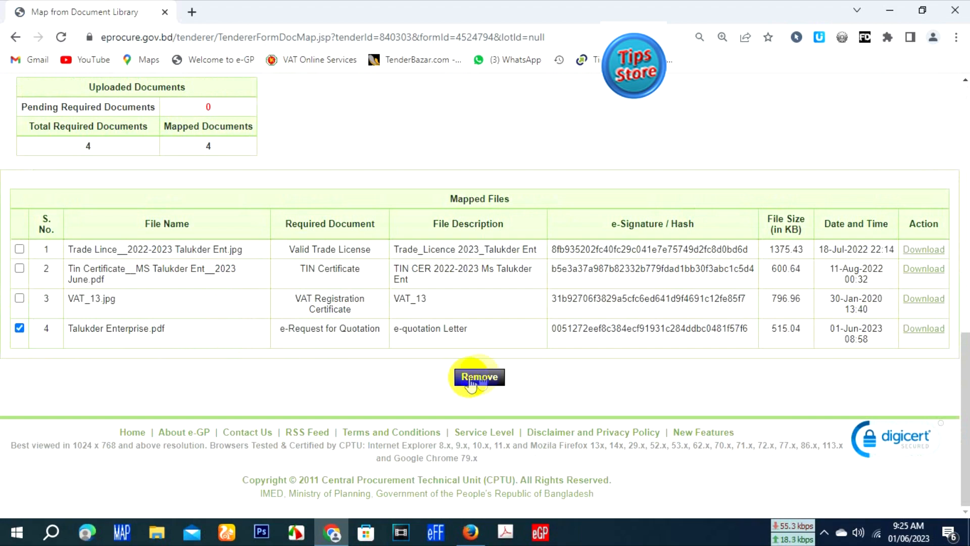
{"action": "left_click", "coordinate": [482, 377]}
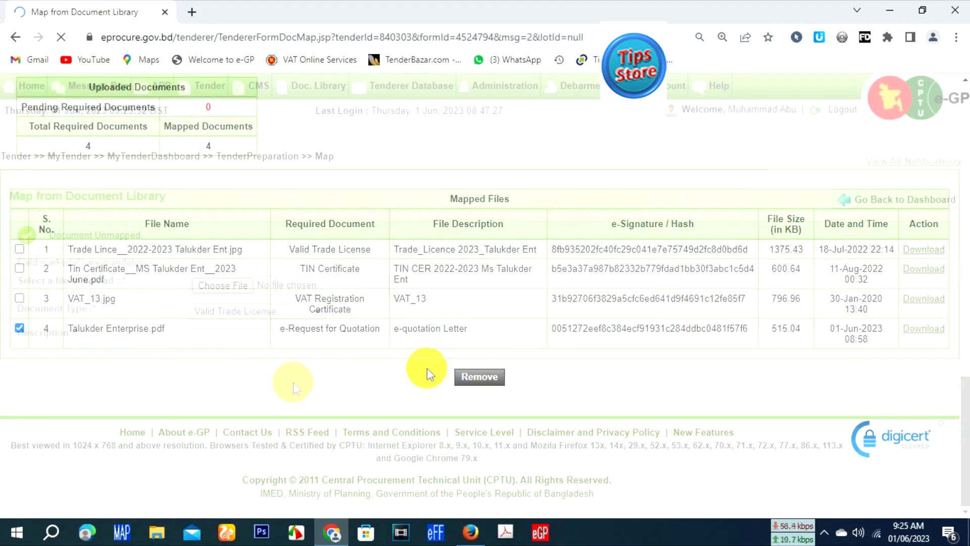
Step: Map the 2022-2023 LGED licence image from the unmapped files to the e-Quotation Submission Letter as the pending required document
{"action": "scroll", "coordinate": [279, 392], "scroll_direction": "down", "scroll_amount": 5}
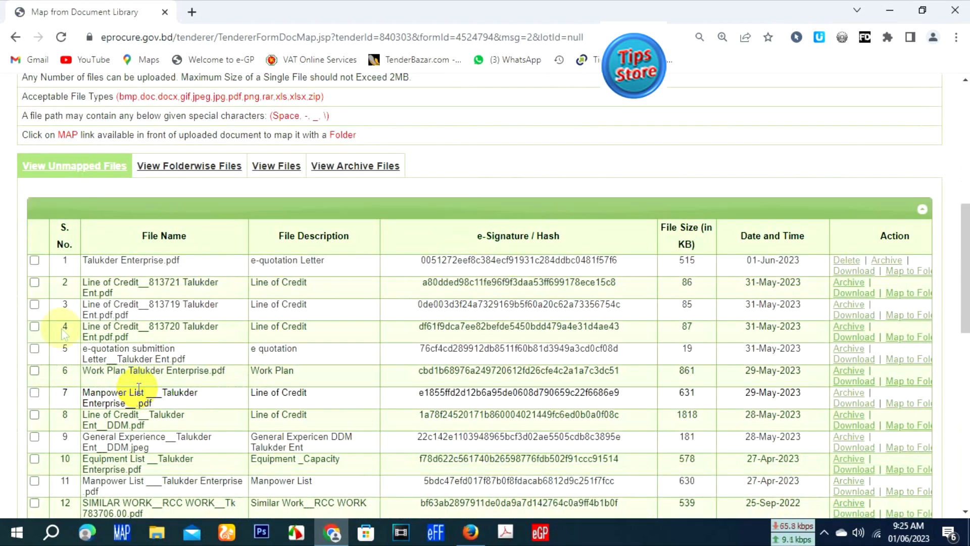
{"action": "scroll", "coordinate": [58, 325], "scroll_direction": "down", "scroll_amount": 1}
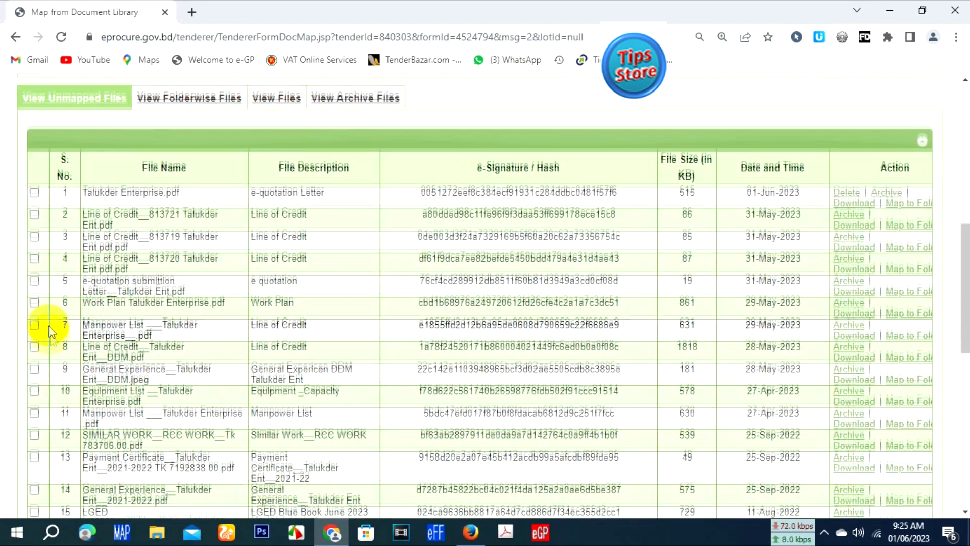
{"action": "scroll", "coordinate": [49, 325], "scroll_direction": "down", "scroll_amount": 1}
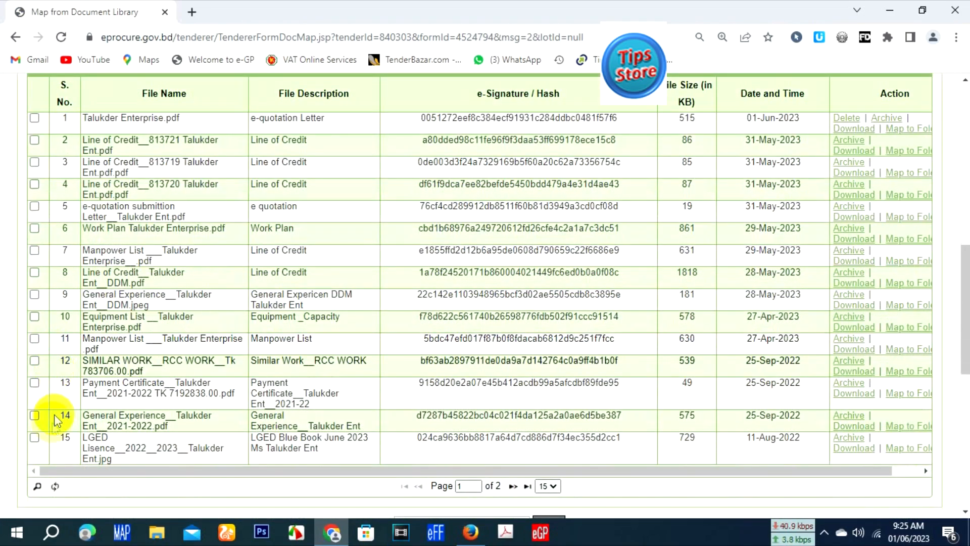
{"action": "left_click", "coordinate": [35, 437]}
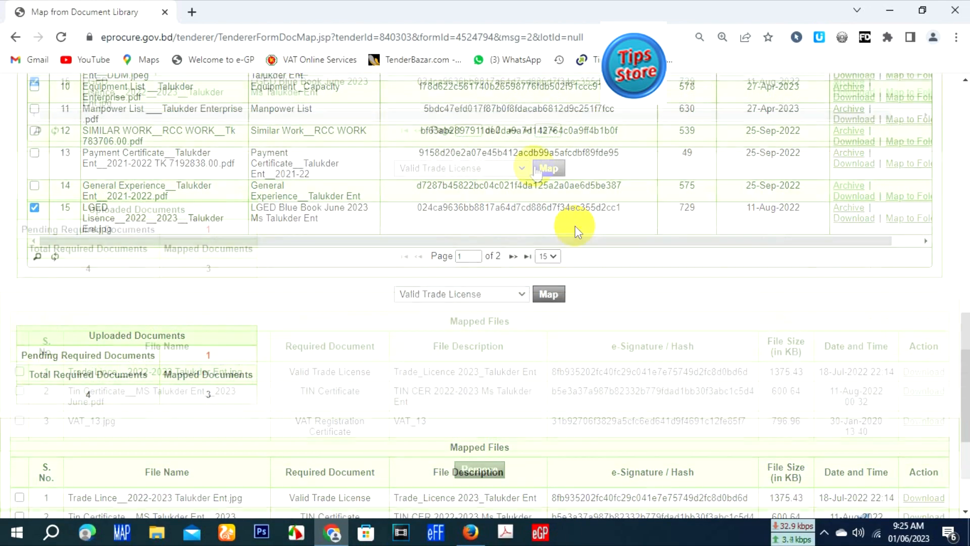
{"action": "scroll", "coordinate": [545, 197], "scroll_direction": "down", "scroll_amount": 2}
{"action": "left_click", "coordinate": [515, 168]}
{"action": "left_click", "coordinate": [485, 218]}
{"action": "left_click", "coordinate": [549, 168]}
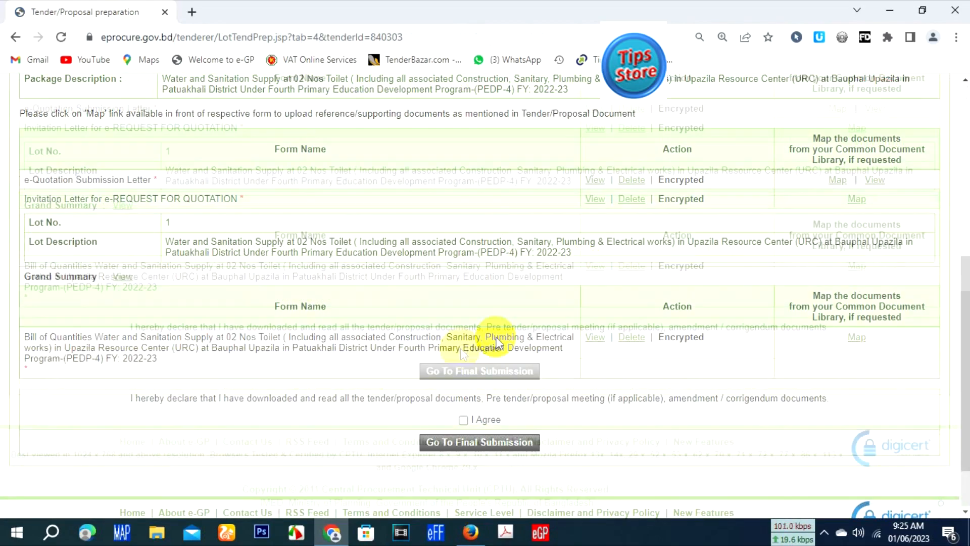
Step: Agree to the declaration about having read all tender documents ahead of final submission
{"action": "scroll", "coordinate": [460, 348], "scroll_direction": "down", "scroll_amount": 2}
{"action": "left_click", "coordinate": [461, 348]}
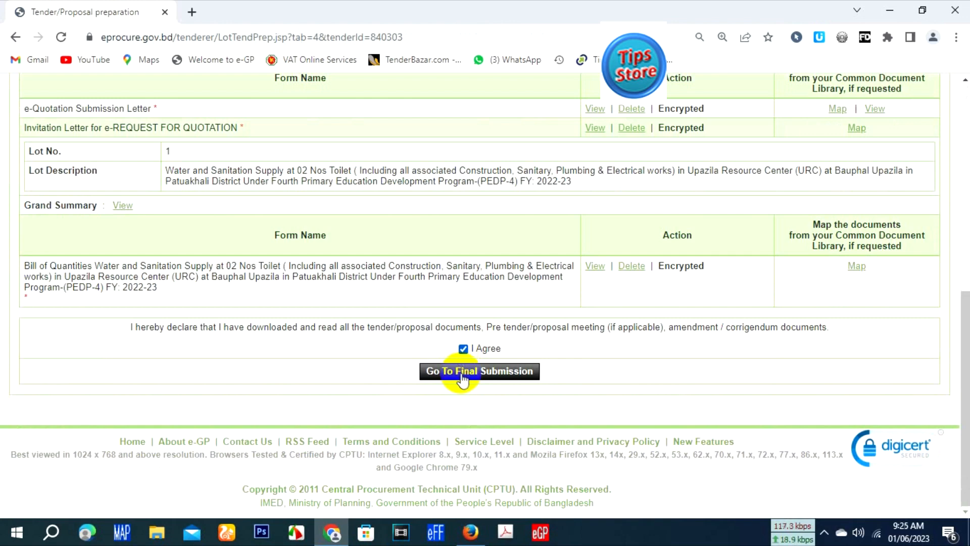